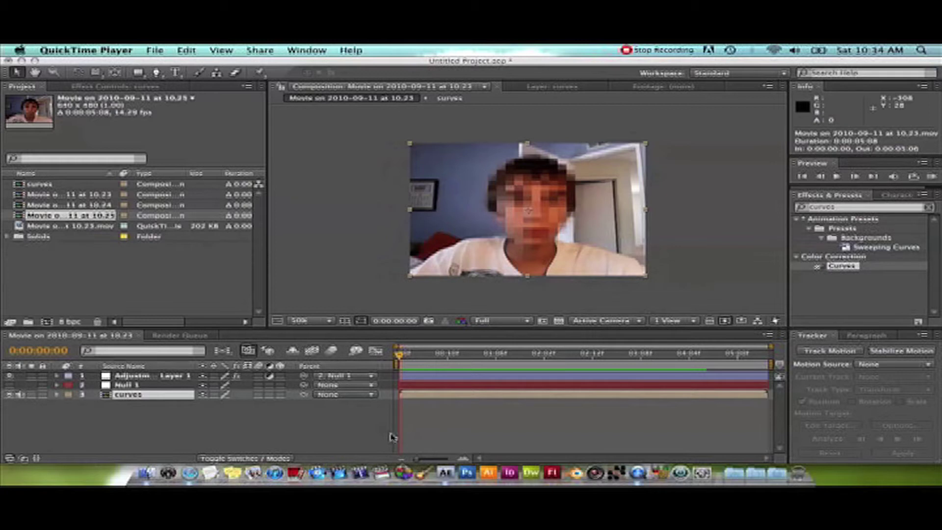
Preview the finished pixelated clip and its face mask, then return to the start
click(397, 355)
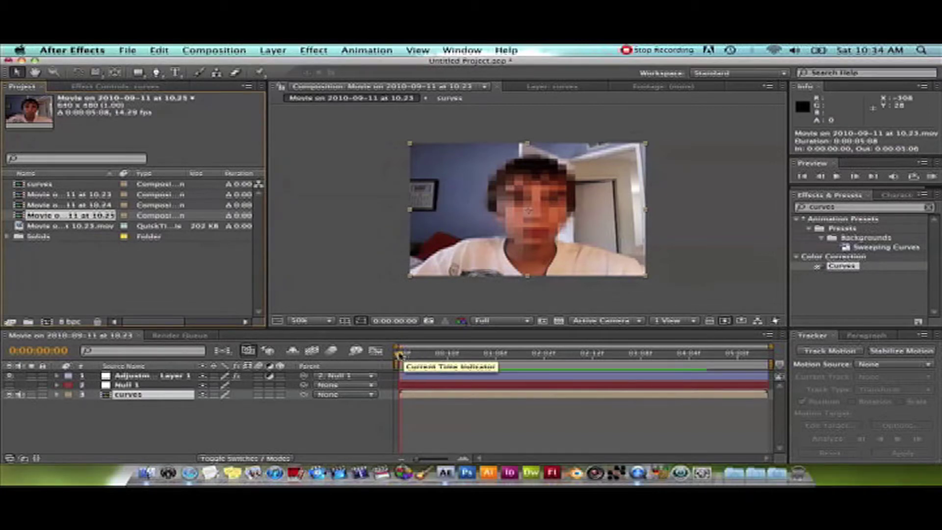
mouse_move(400, 353)
mouse_down()
mouse_move(758, 327)
mouse_move(437, 353)
mouse_up()
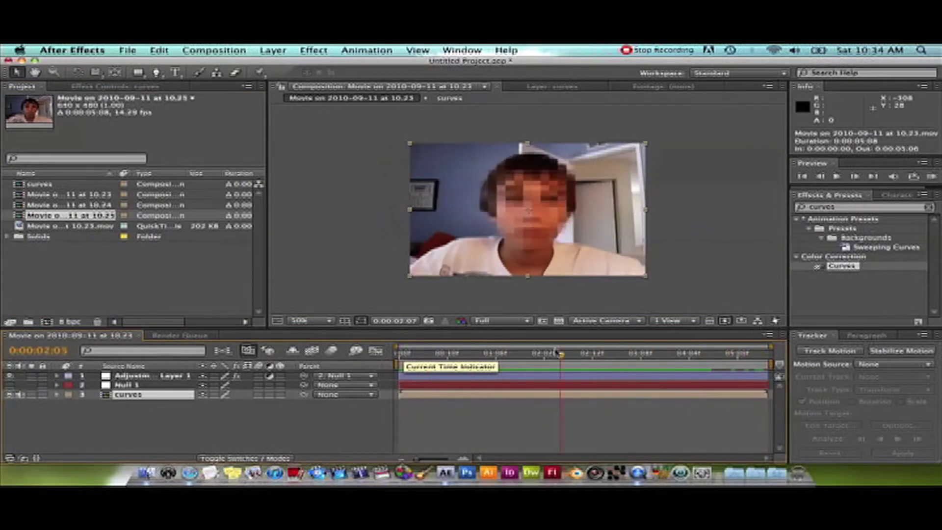
click(424, 384)
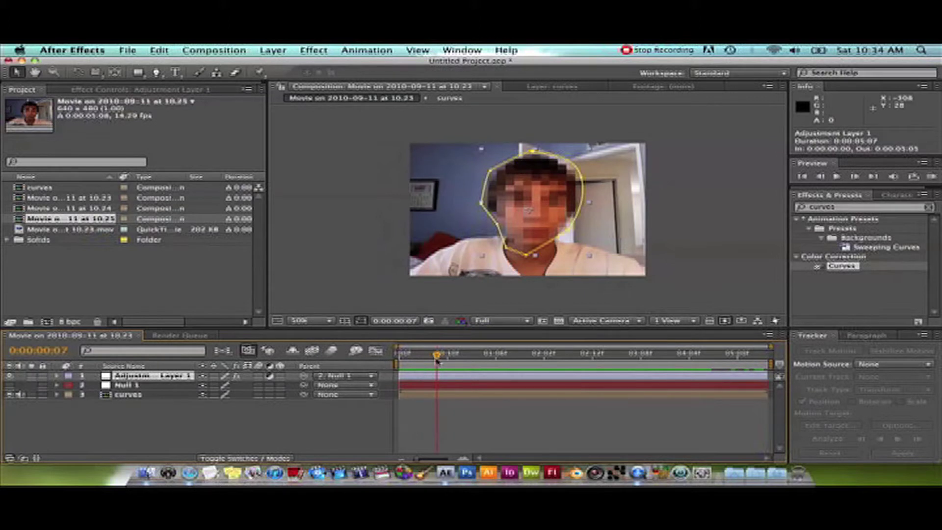
drag(436, 356, 504, 353)
key(Home)
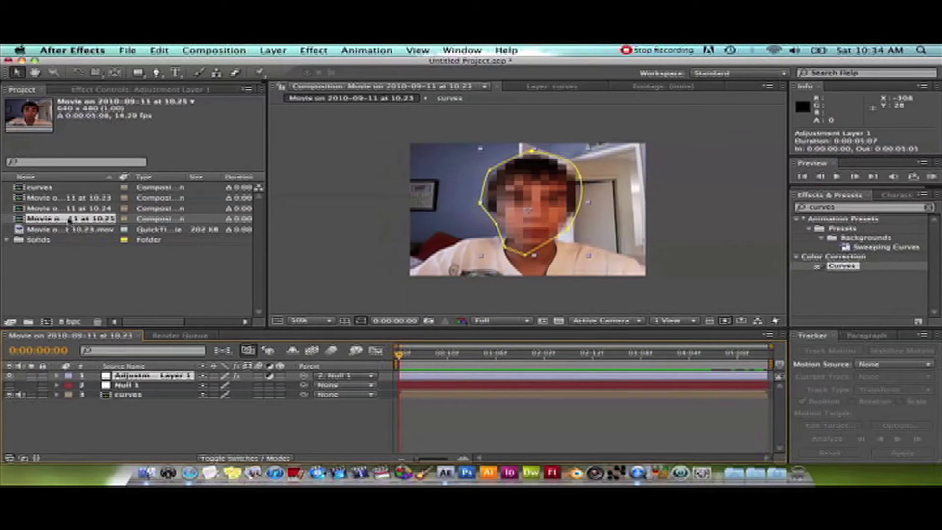
Create a composition from the webcam .mov and brighten it with a Curves effect bent upward
click(68, 230)
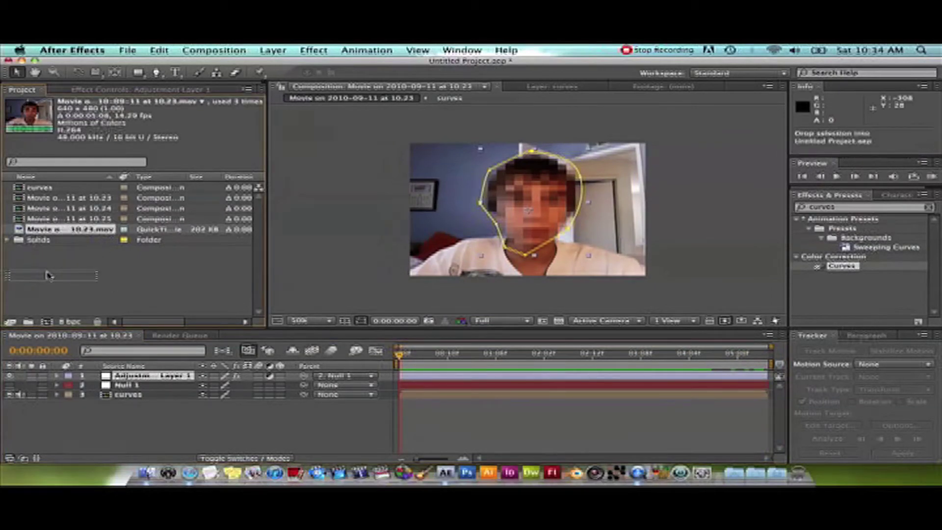
click(45, 322)
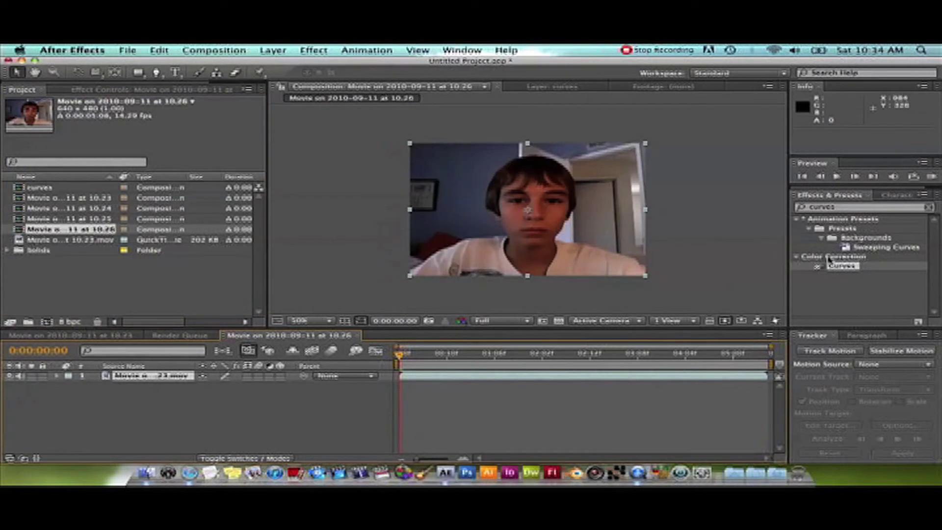
drag(843, 266, 844, 269)
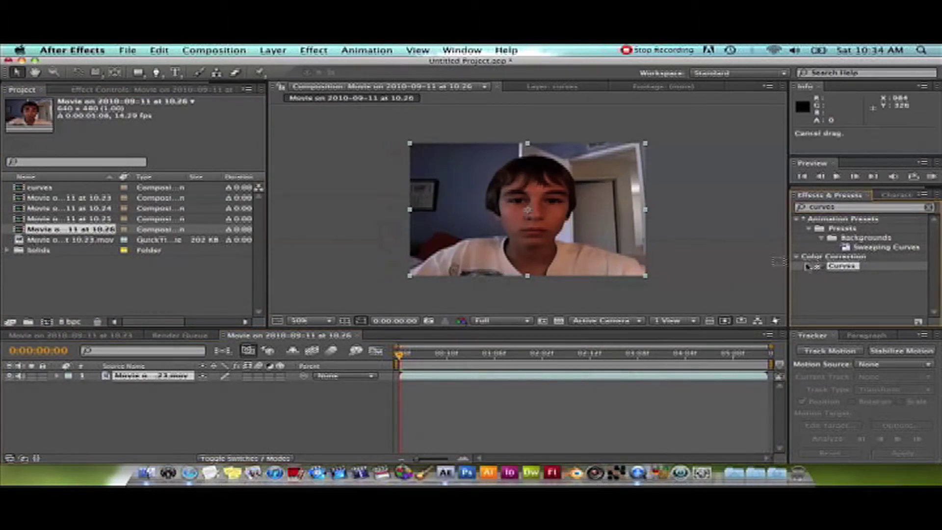
drag(850, 270, 544, 221)
drag(101, 193, 85, 177)
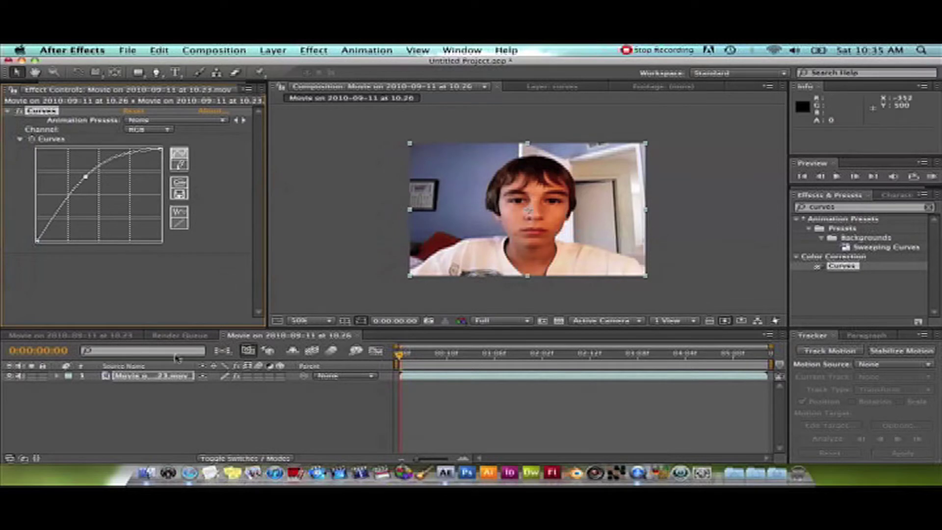
click(170, 376)
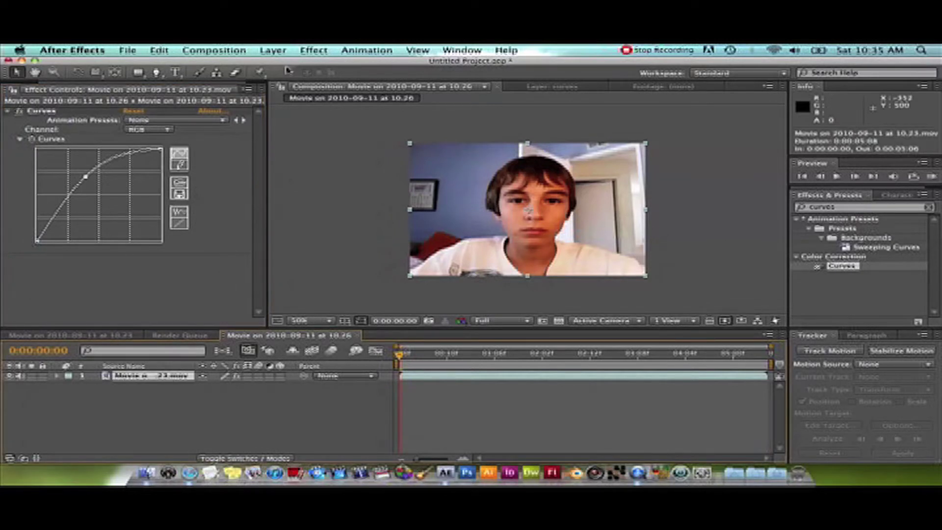
Pre-compose the clip with all attributes into a composition named 'curves effect on'
click(272, 51)
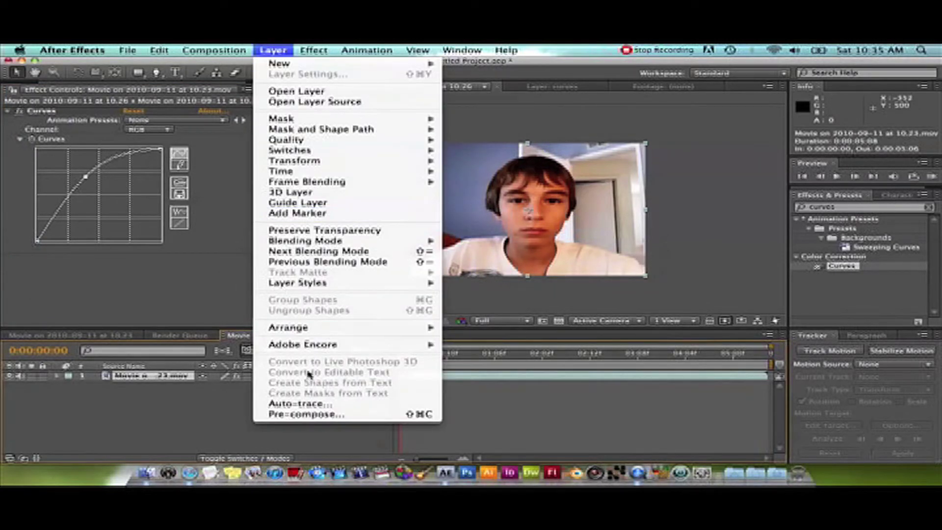
click(308, 416)
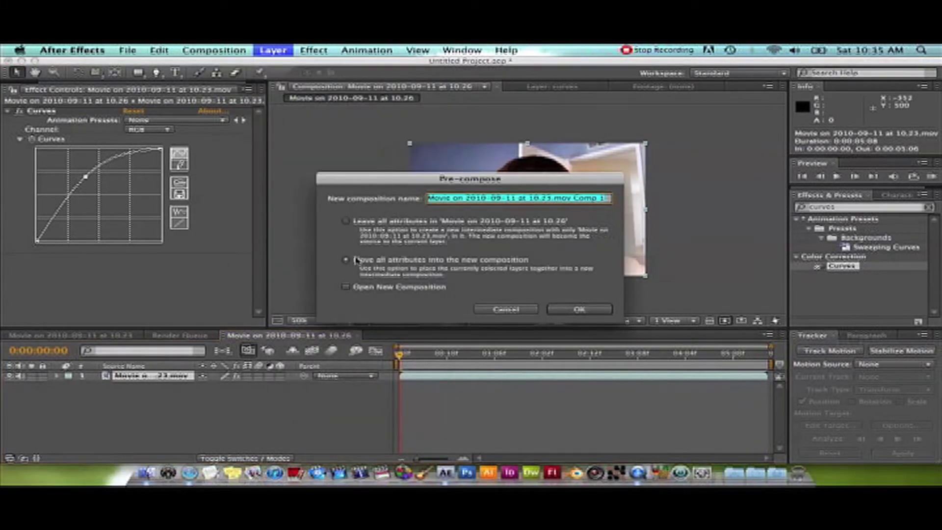
key(BackSpace)
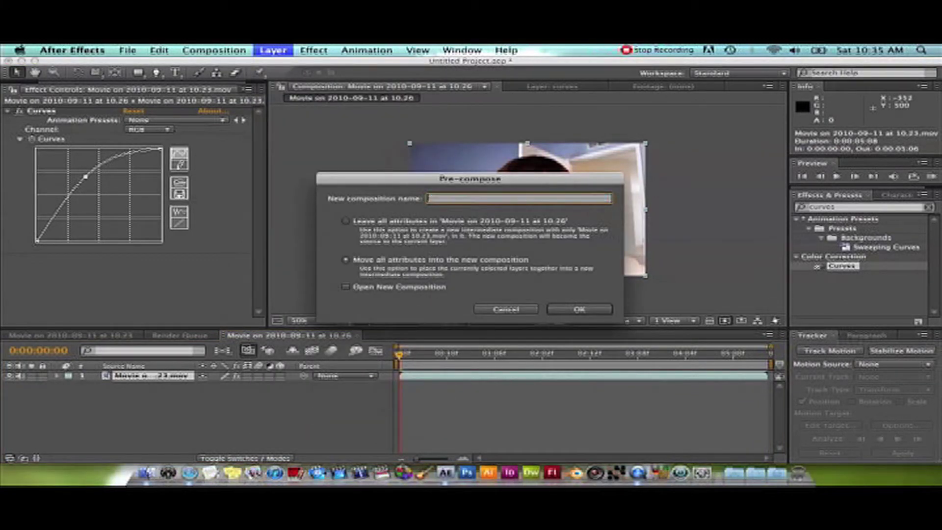
text(rves effect on)
click(578, 309)
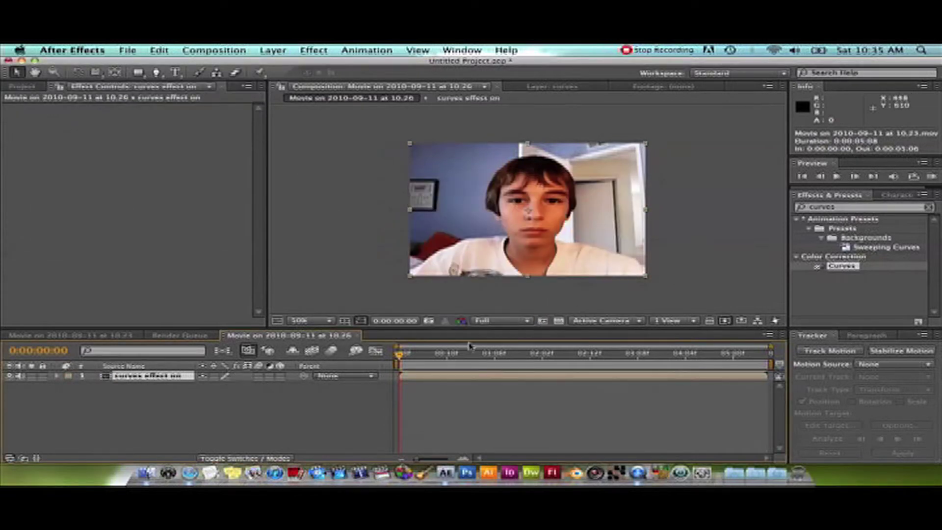
Place Track Point 1 on the centre of the face and analyse it forward through the clip
click(817, 353)
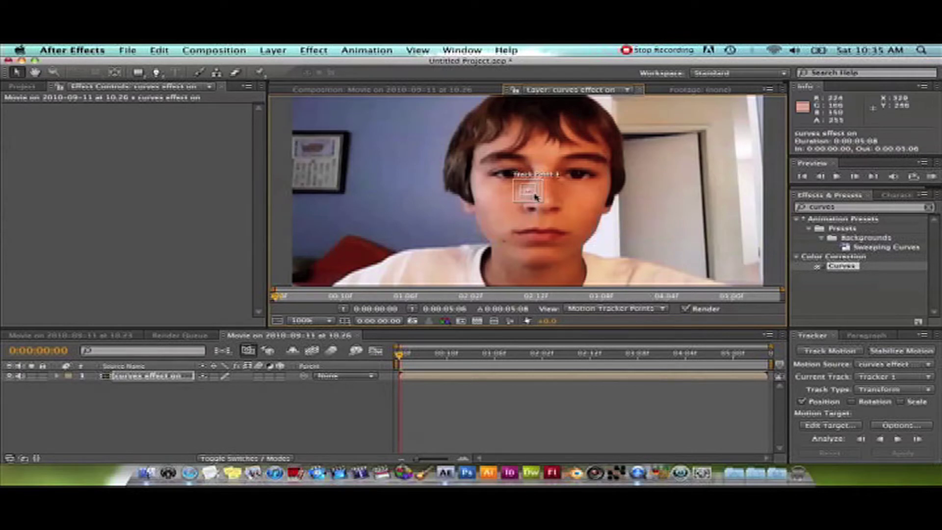
mouse_move(533, 188)
mouse_down()
mouse_move(557, 216)
mouse_move(586, 189)
mouse_move(558, 213)
mouse_move(581, 224)
mouse_up()
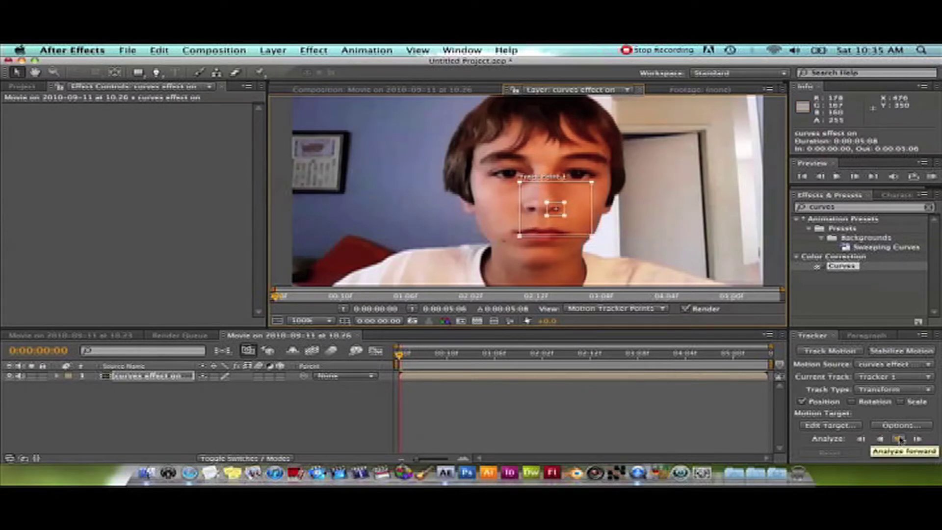
click(899, 439)
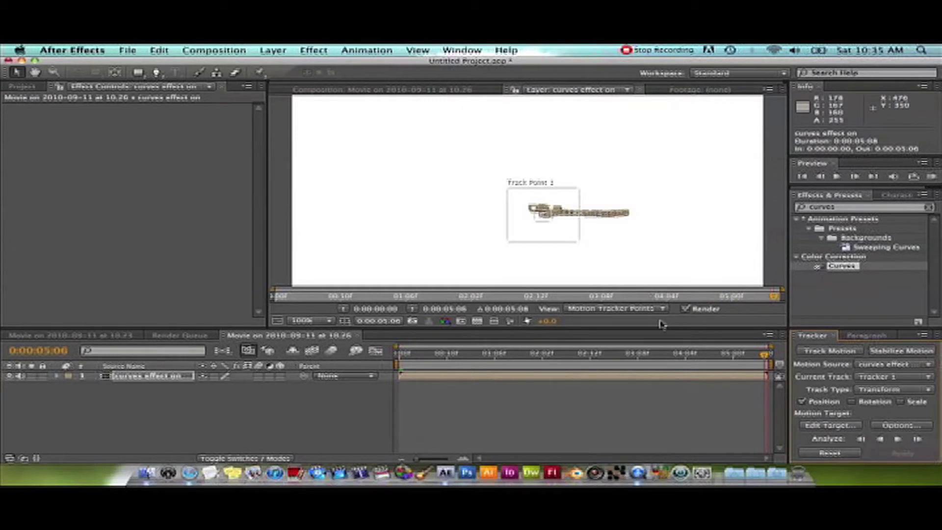
click(283, 49)
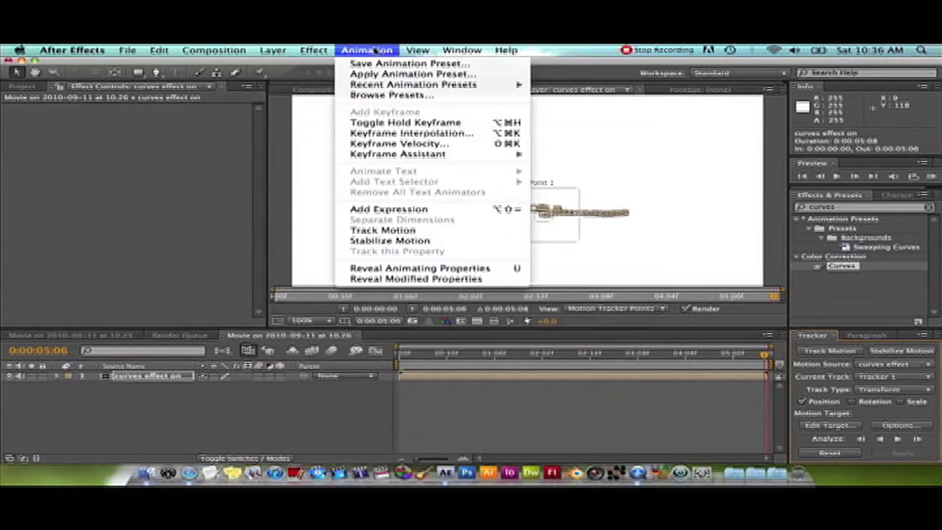
mouse_move(345, 63)
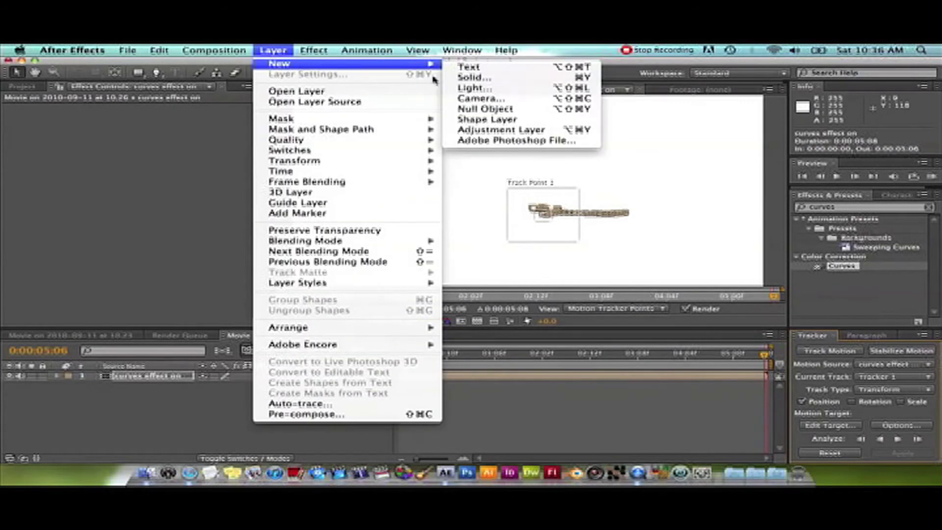
Add a null object, set Null 2 as the tracker target and apply the track in X and Y
click(510, 111)
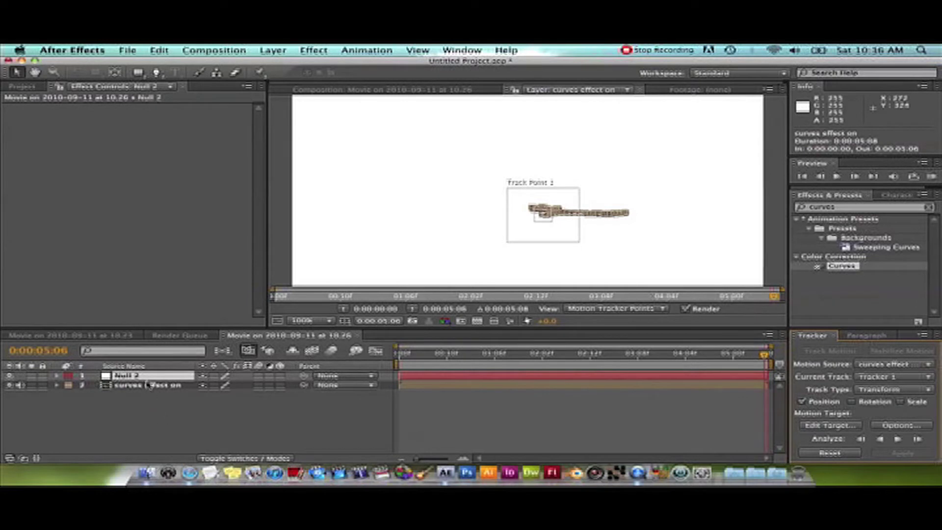
click(845, 426)
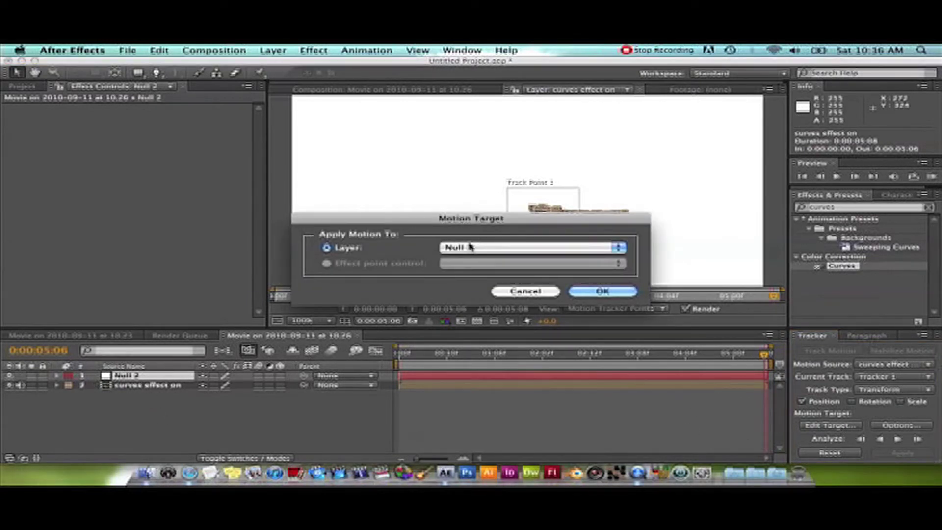
click(585, 292)
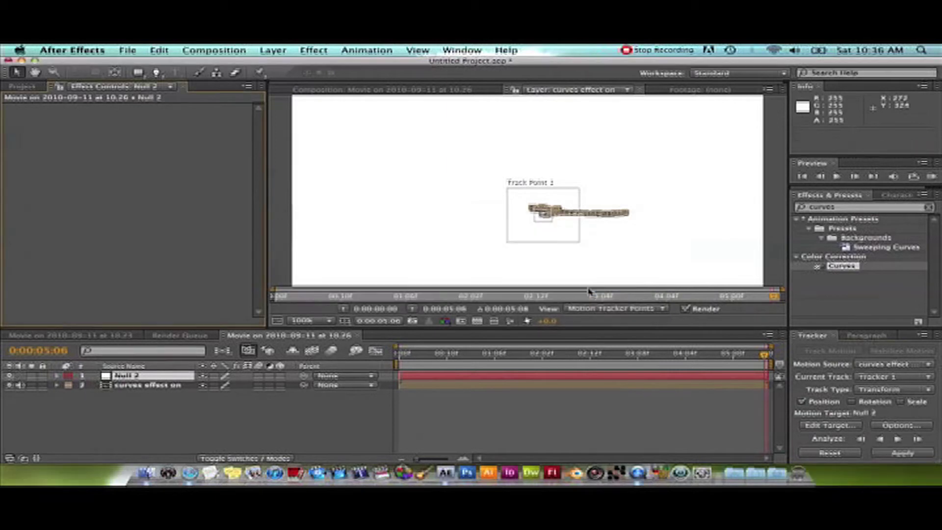
click(903, 453)
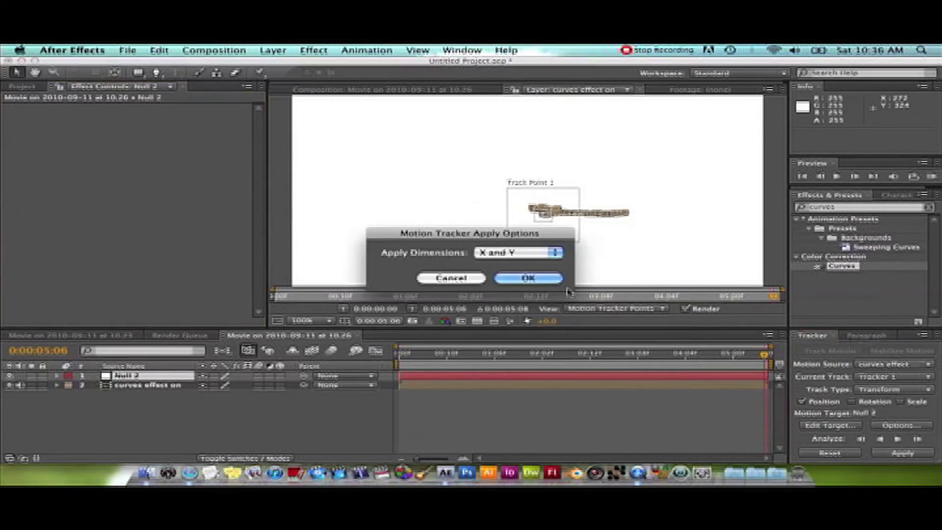
click(531, 278)
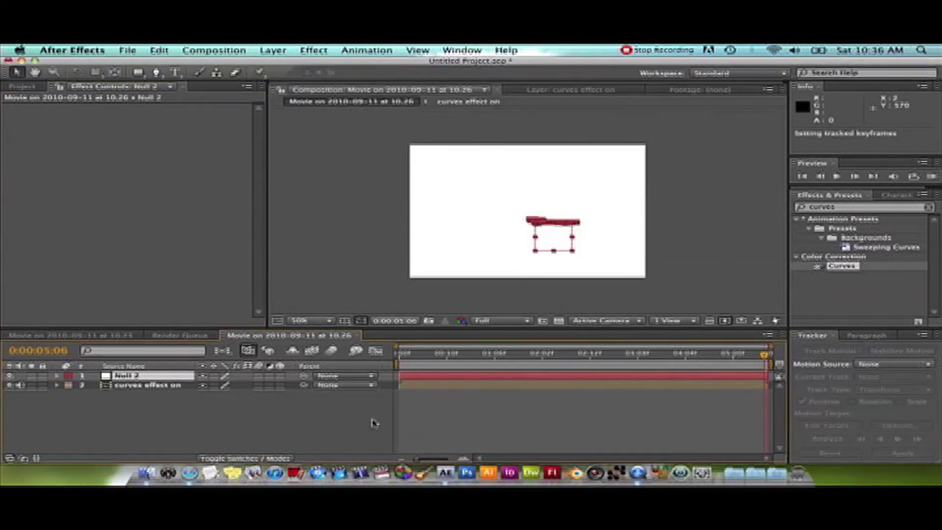
Scrub to confirm the null follows the face, then hide Null 2's overlay from the view
click(447, 354)
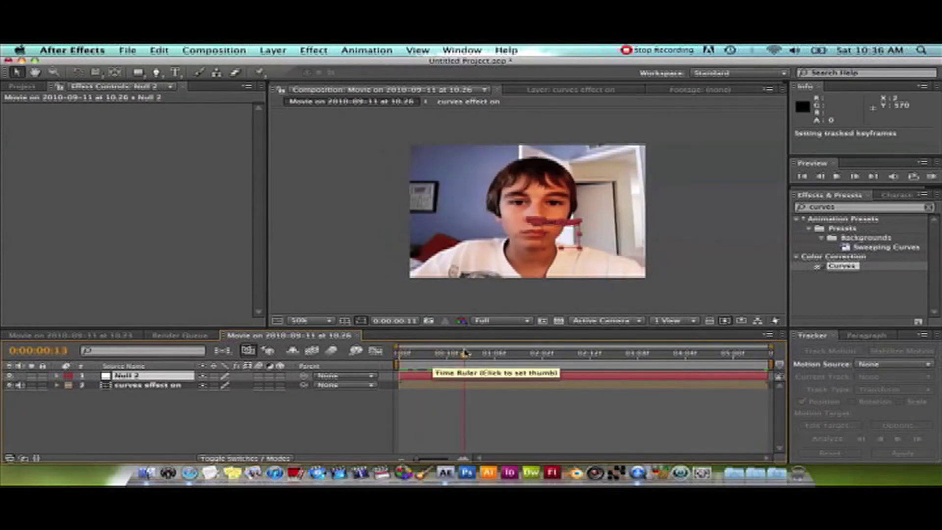
click(531, 352)
mouse_move(533, 347)
mouse_down()
mouse_move(694, 347)
mouse_move(242, 352)
mouse_up()
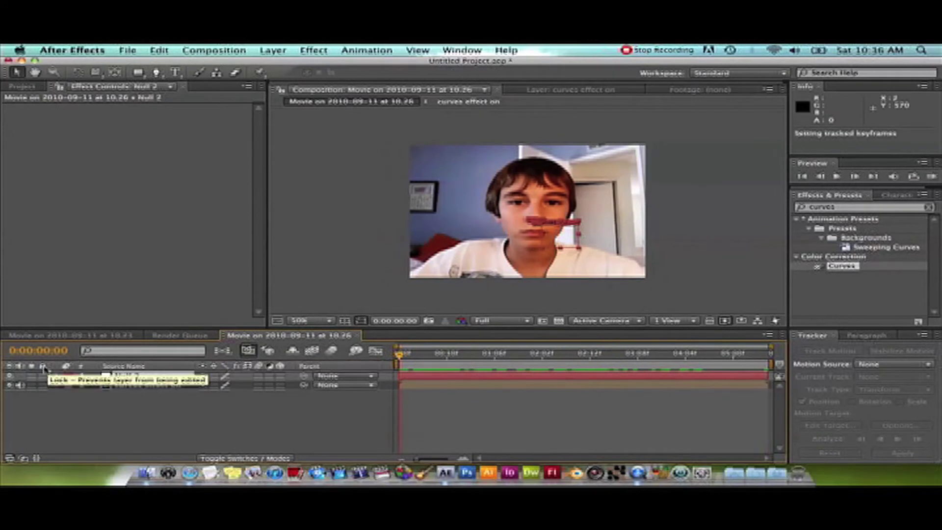
click(10, 376)
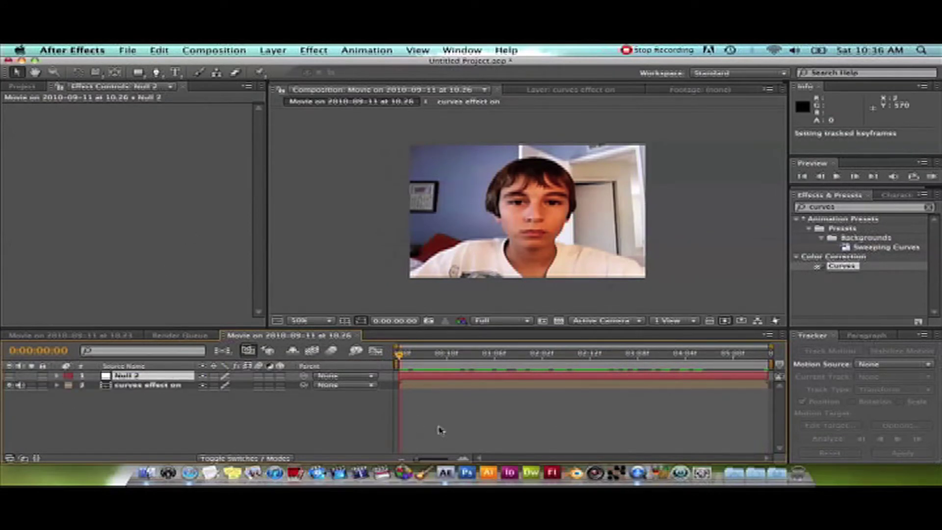
click(157, 386)
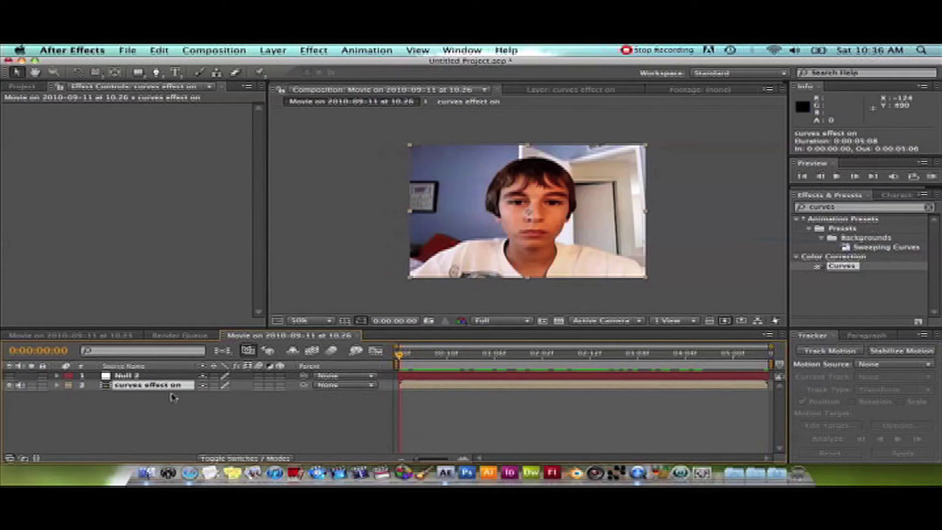
click(157, 376)
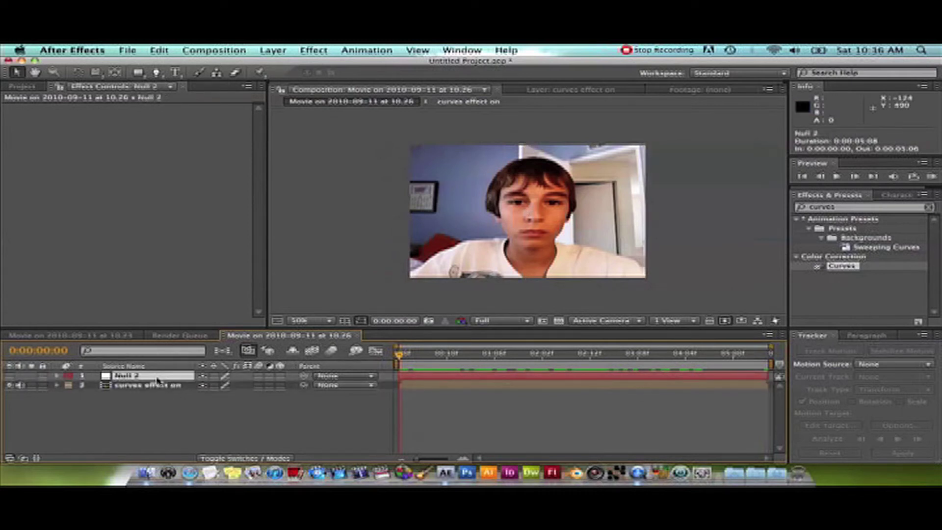
click(148, 386)
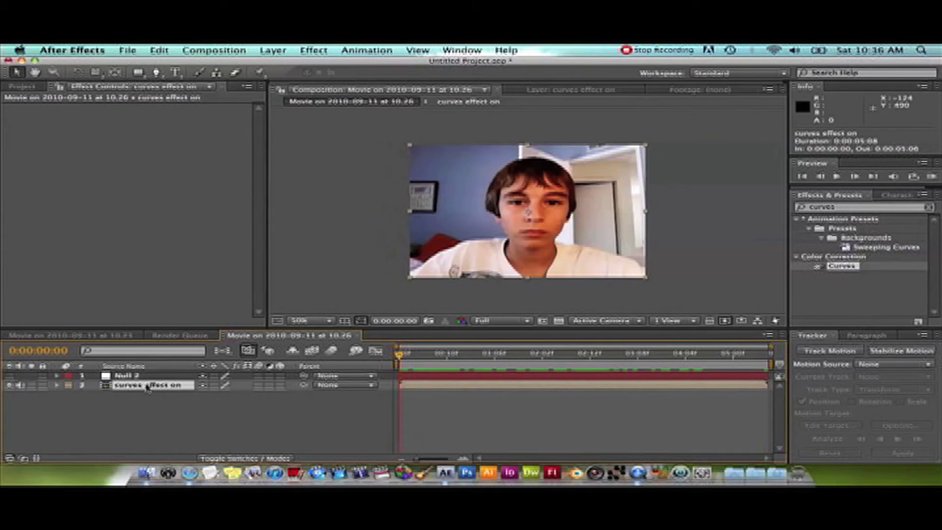
With Null 2 selected, add a new adjustment layer at the top of the composition
click(146, 377)
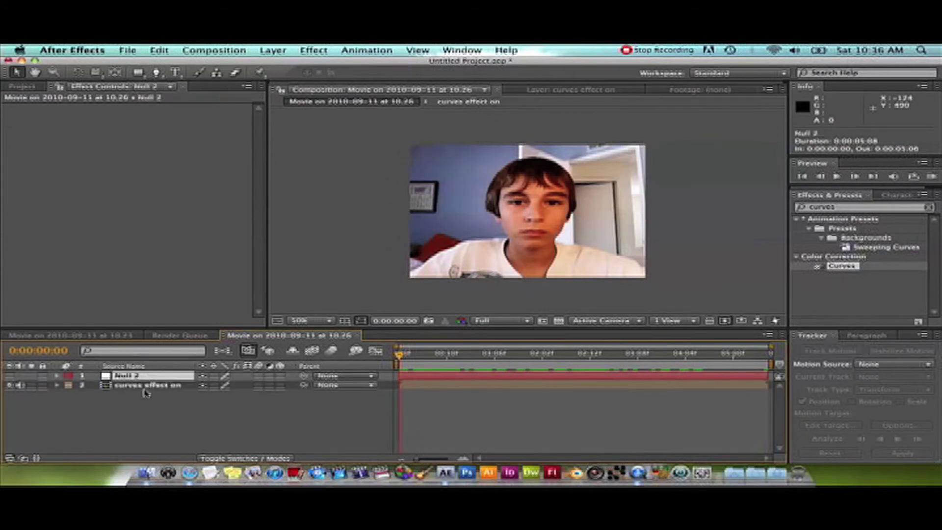
click(267, 49)
mouse_move(309, 63)
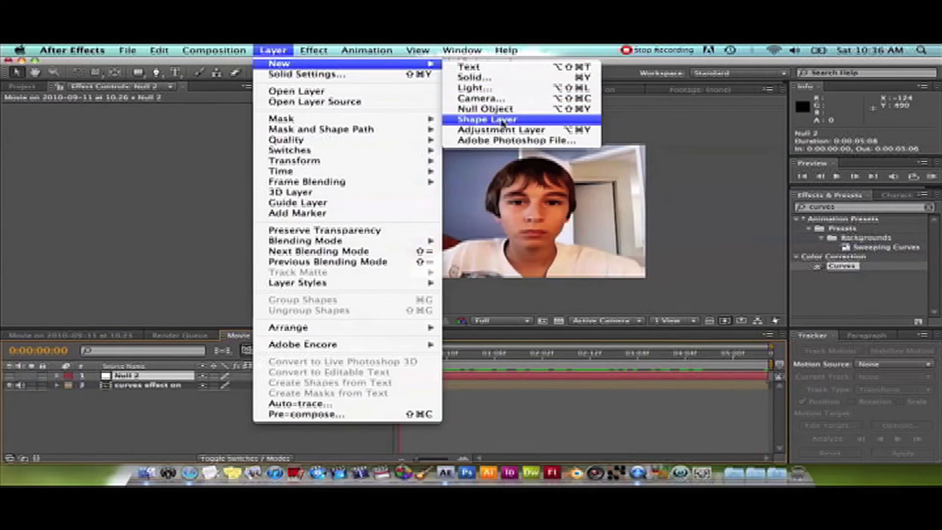
click(502, 133)
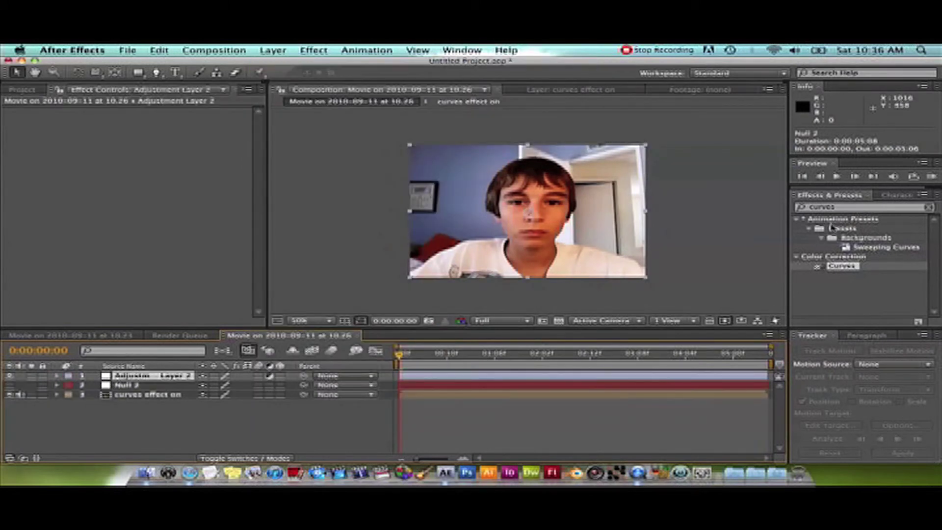
click(846, 207)
With the Pen tool, start a mask from the neck up the left side and over the head
key(BackSpace)
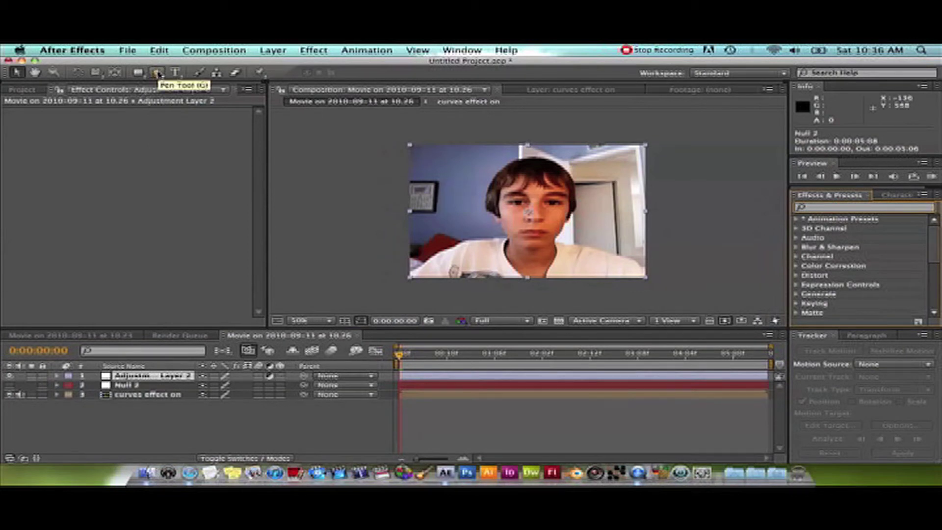
click(157, 74)
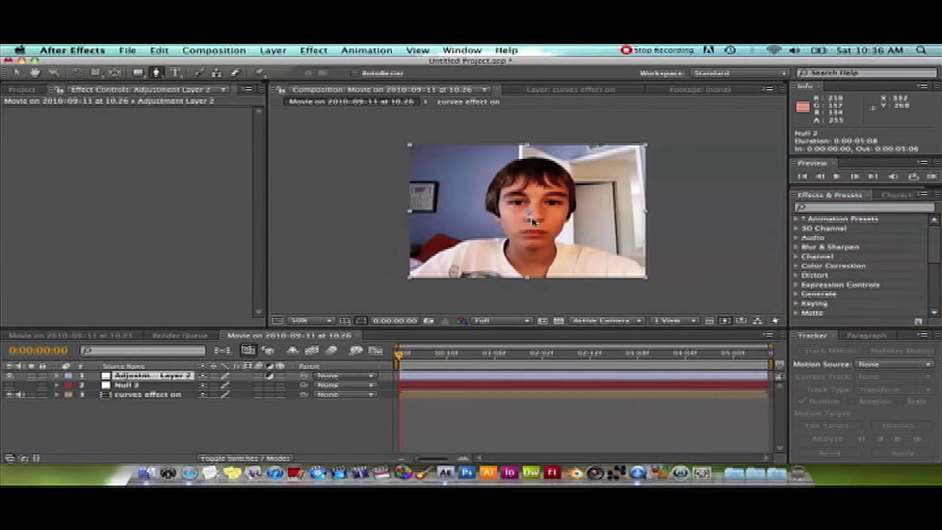
scroll(532, 219, up, 2)
click(486, 269)
click(465, 233)
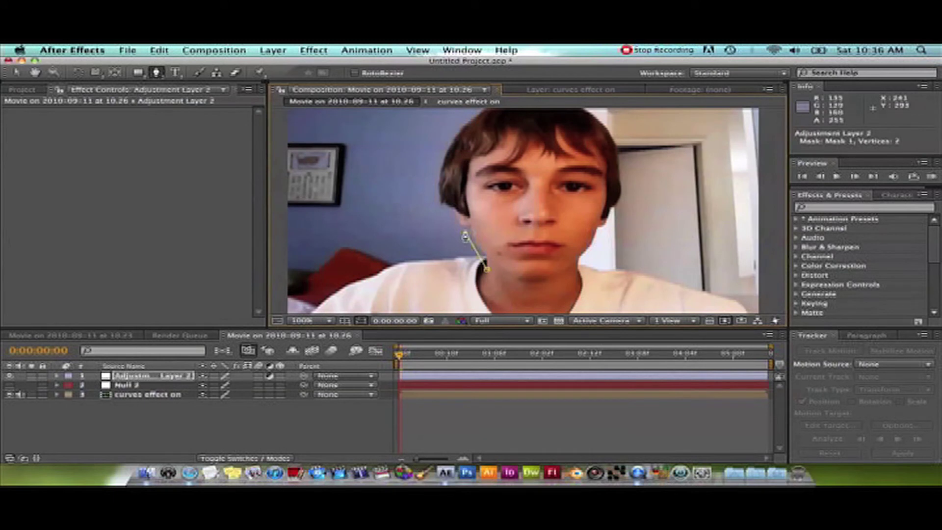
click(437, 215)
click(431, 168)
click(457, 120)
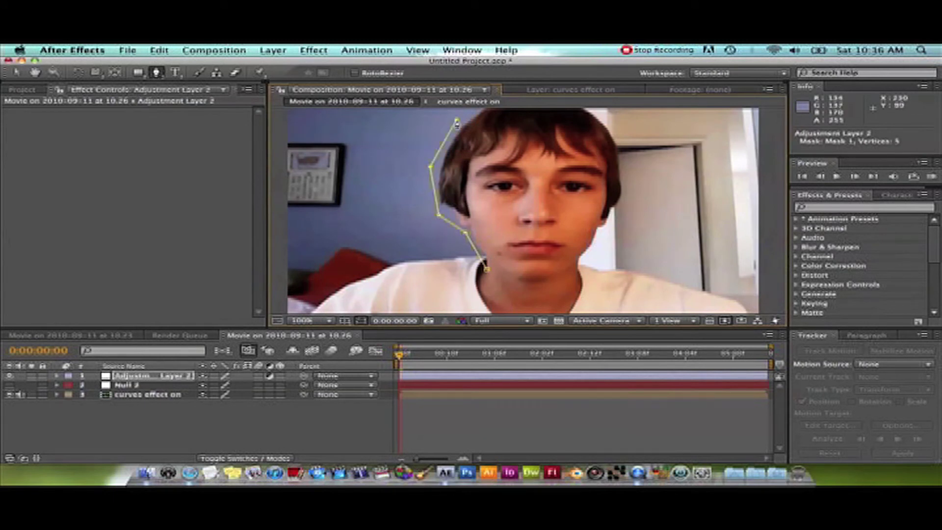
scroll(517, 137, up, 3)
scroll(517, 136, down, 3)
click(501, 237)
click(580, 230)
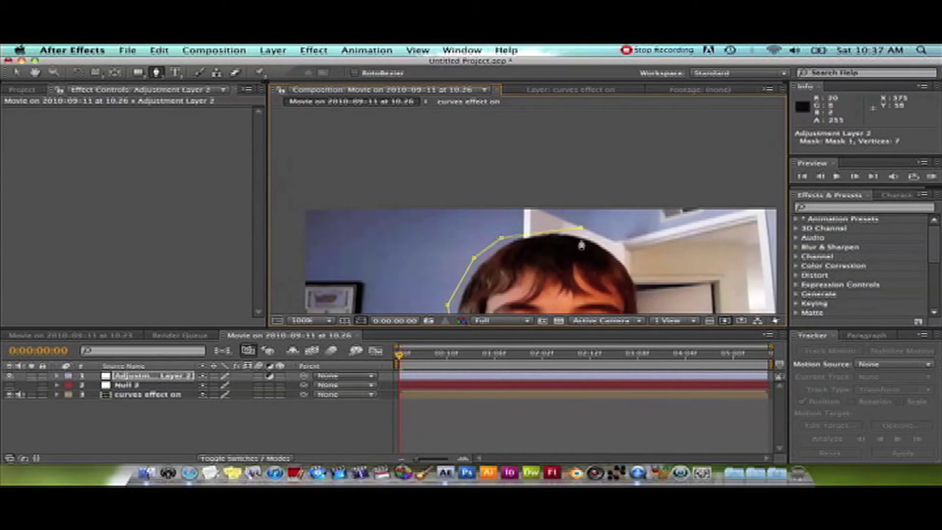
scroll(580, 192, down, 3)
scroll(581, 169, down, 2)
Continue the mask down the right side and close it along the chin, checking with a zoom
click(580, 146)
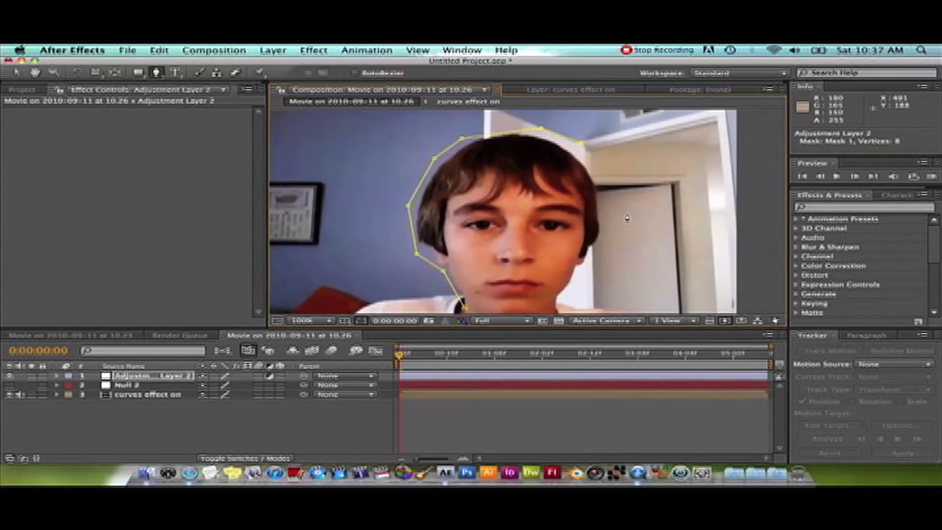
click(613, 219)
click(593, 286)
click(571, 302)
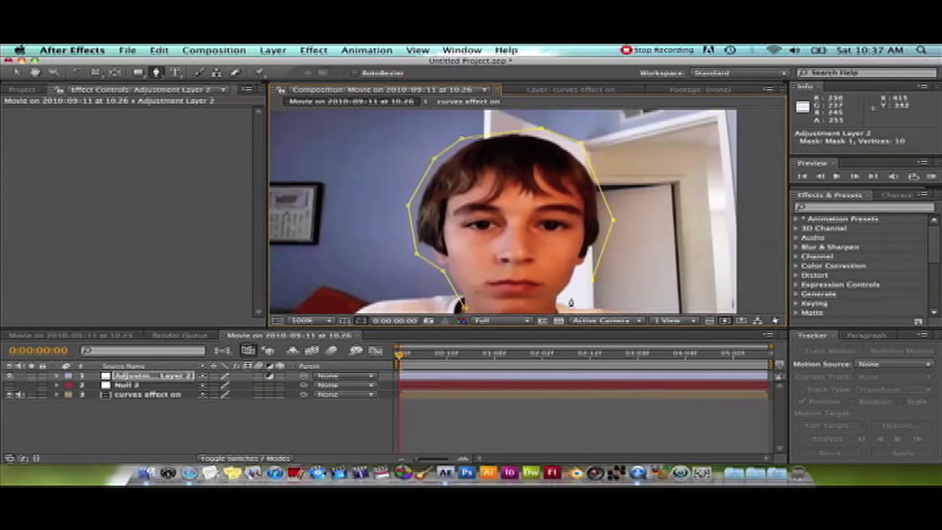
scroll(566, 295, down, 3)
click(548, 222)
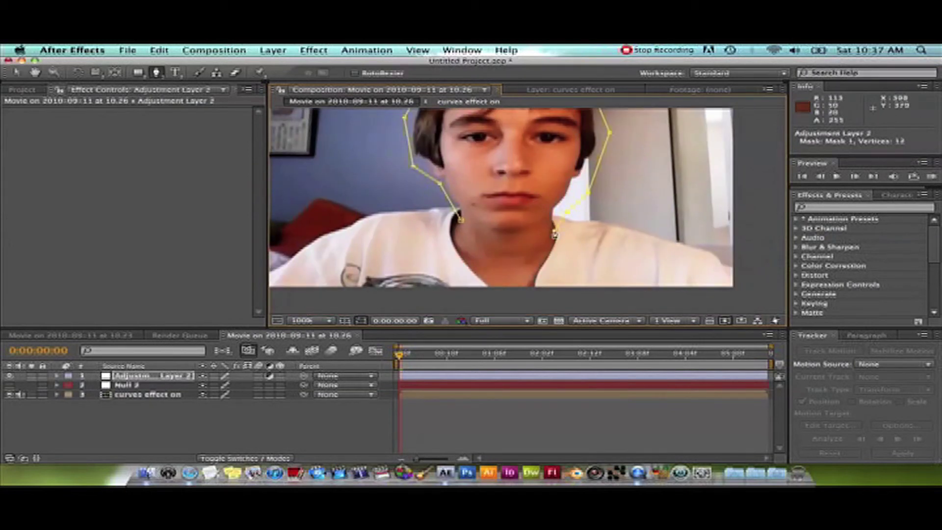
click(500, 240)
click(470, 234)
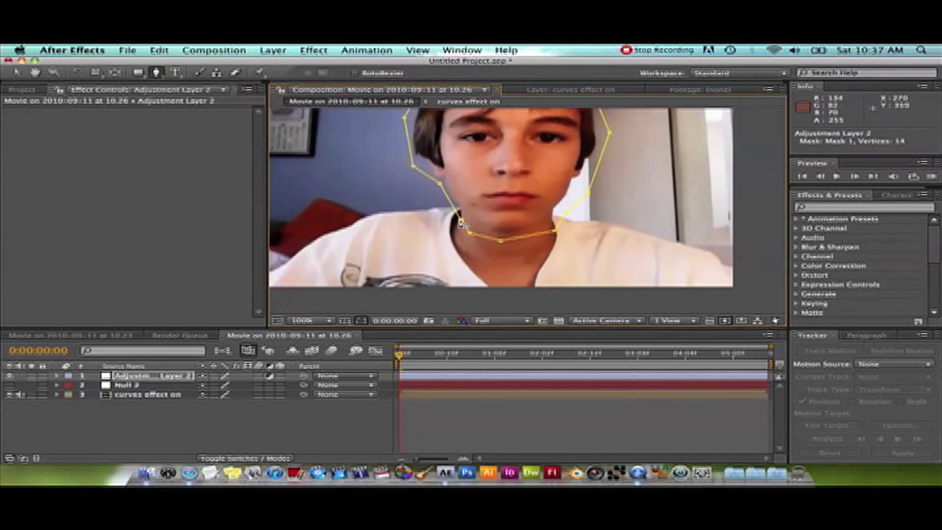
key(period)
key(comma)
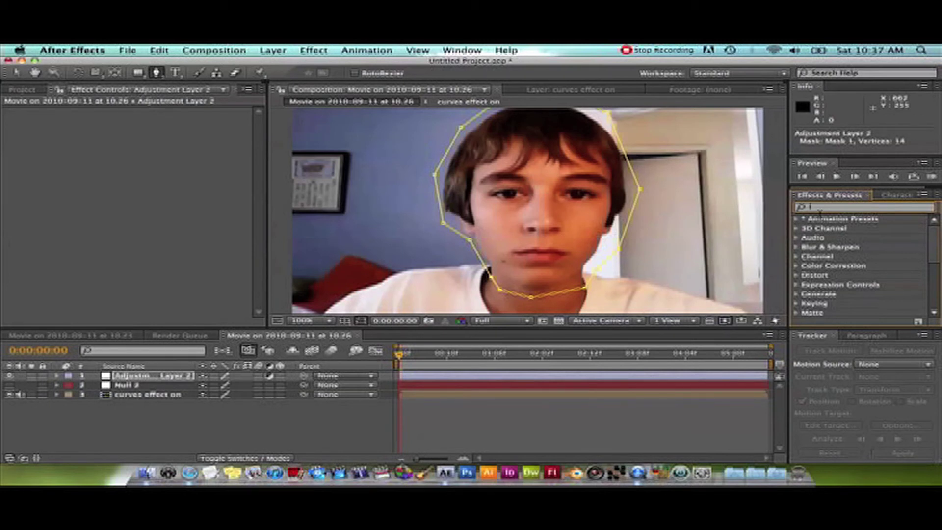
text(mosai)
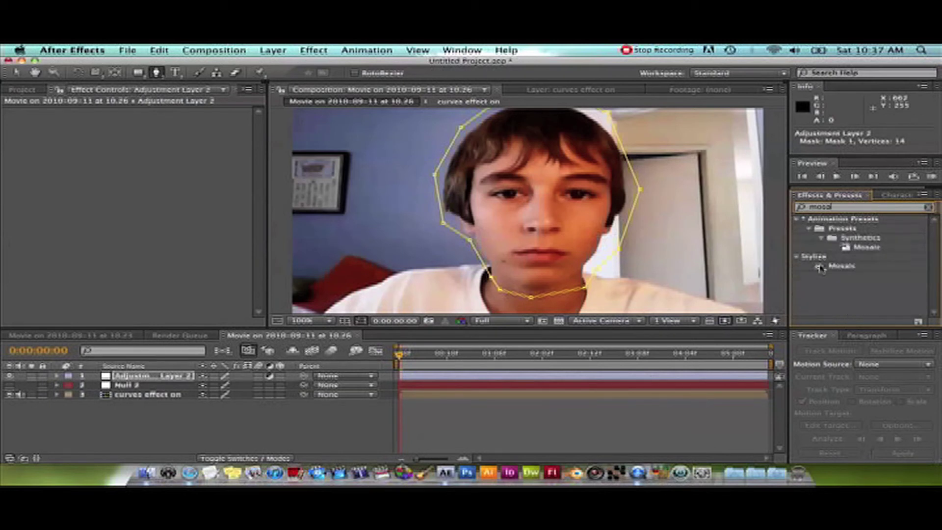
Apply the Mosaic effect to the adjustment layer and raise Horizontal Blocks to 12
click(846, 268)
drag(846, 268, 530, 220)
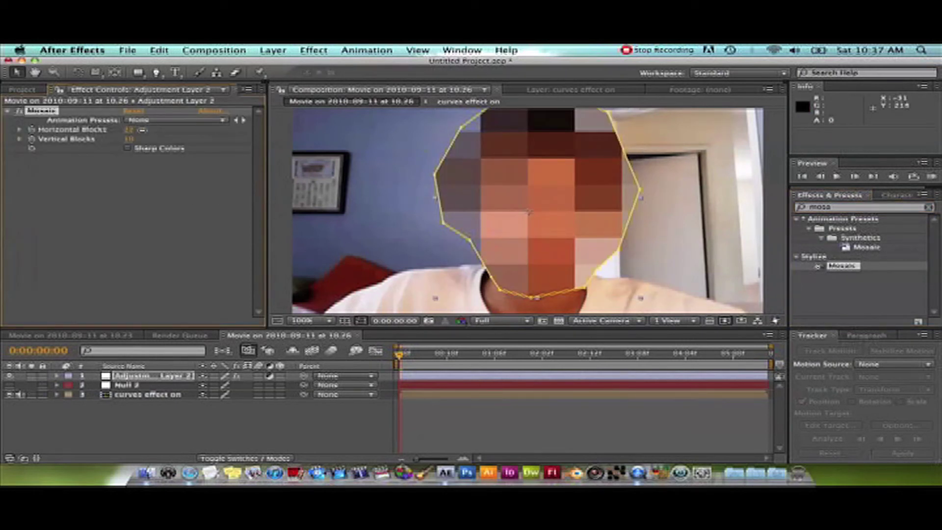
mouse_move(129, 129)
mouse_down()
mouse_move(145, 139)
mouse_move(125, 131)
mouse_up()
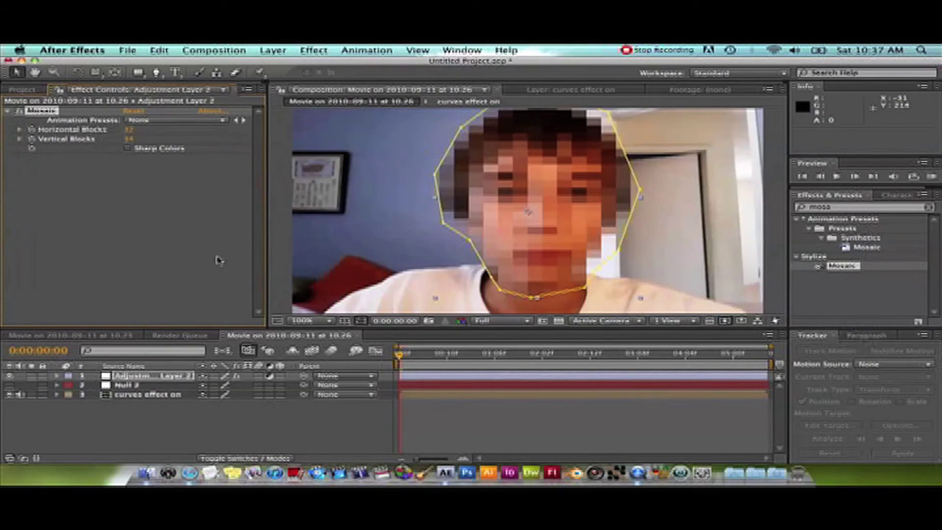
key(comma)
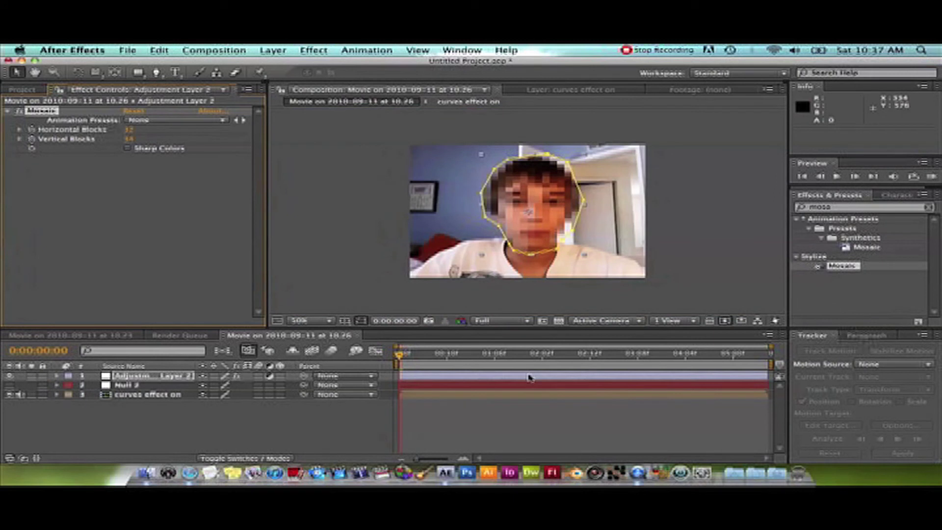
Give the adjustment layer's Mask 1 an 8-pixel feather to soften the pixelated edge
click(480, 416)
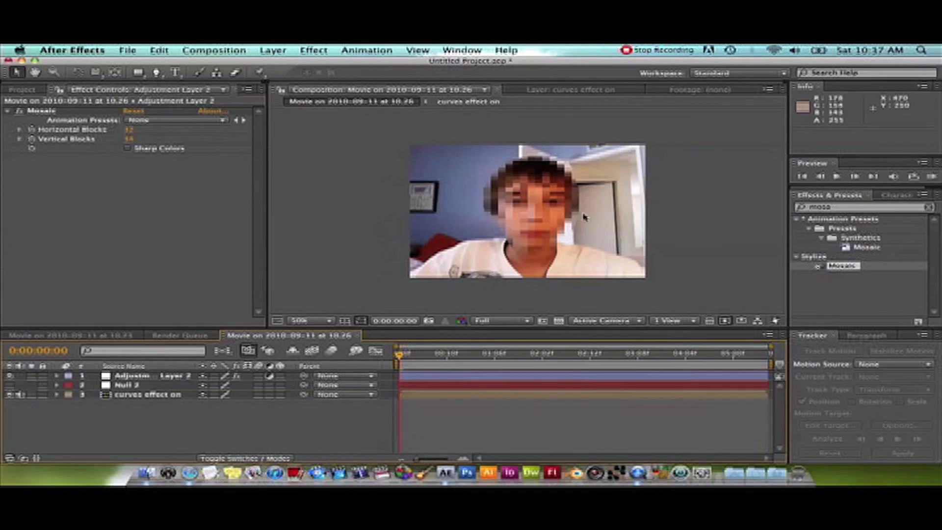
click(129, 377)
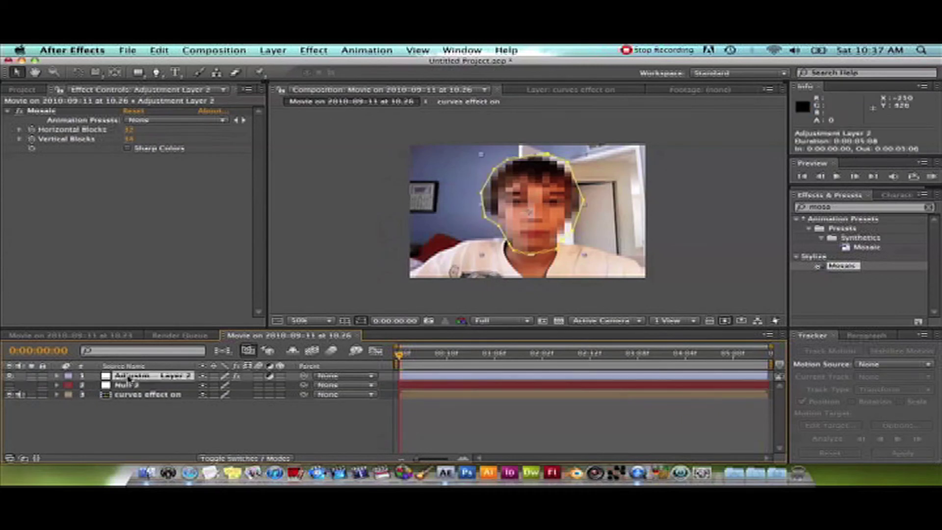
key(m)
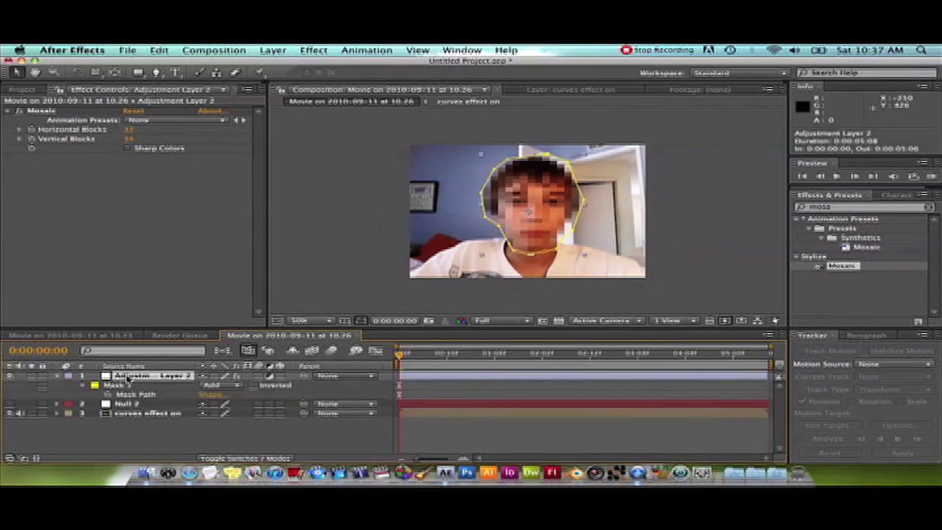
key(f)
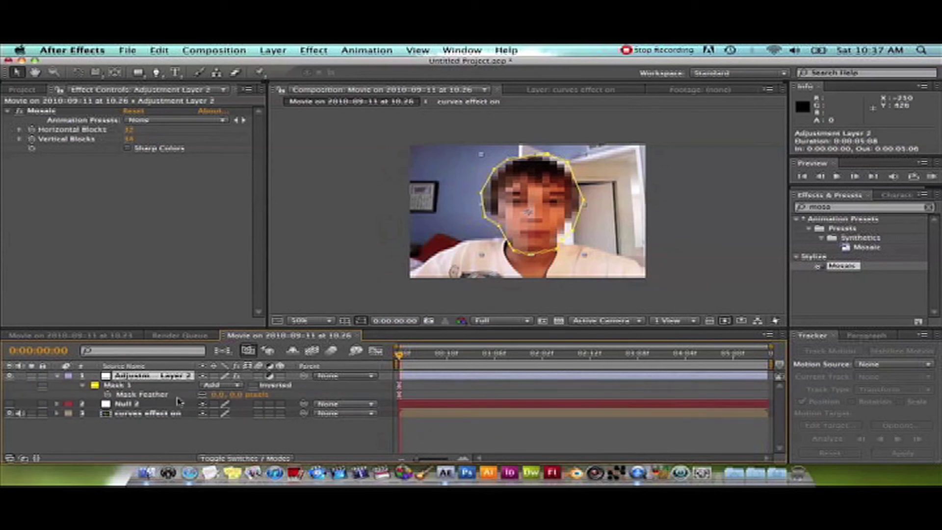
drag(236, 397, 270, 395)
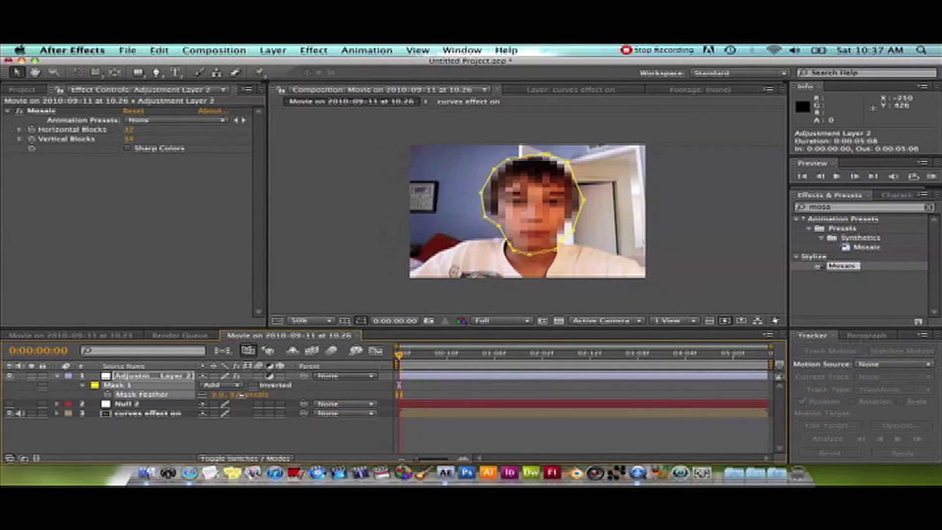
click(272, 447)
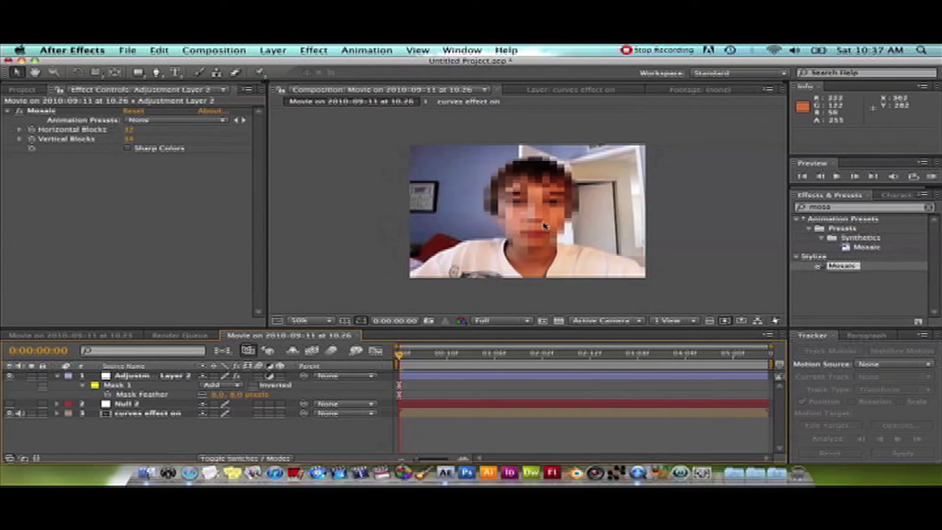
Show the Project panel and scrub the clip to see the mosaic stay fixed while the face moves
click(22, 89)
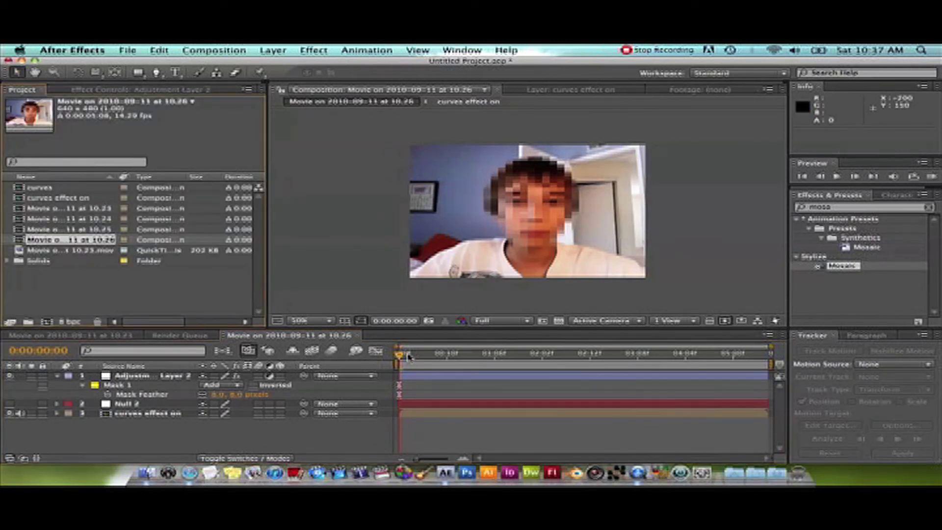
click(428, 355)
drag(428, 355, 666, 322)
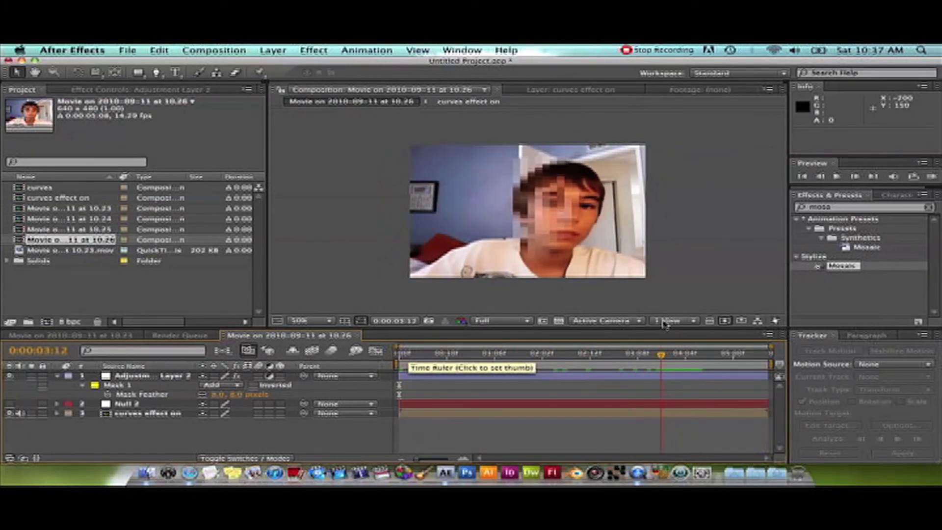
mouse_move(666, 322)
mouse_down()
mouse_move(499, 333)
mouse_move(455, 353)
mouse_up()
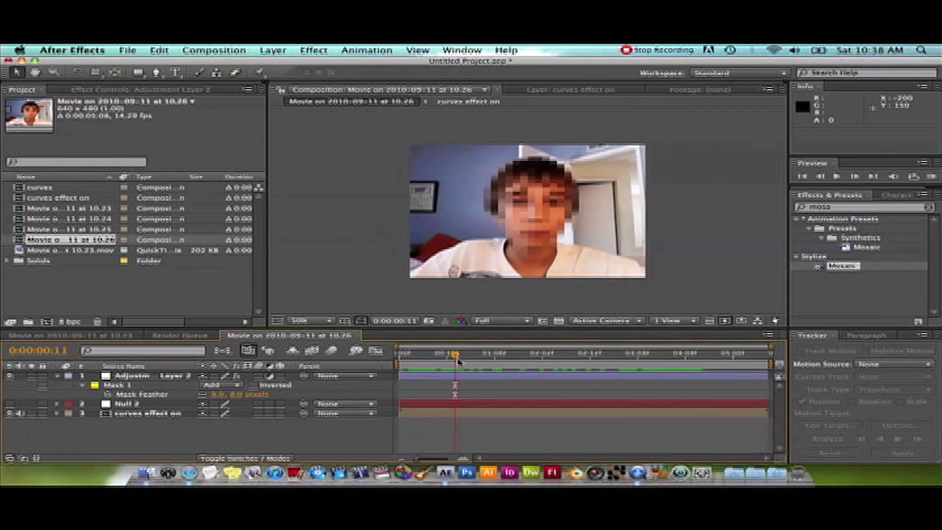
drag(456, 357, 298, 361)
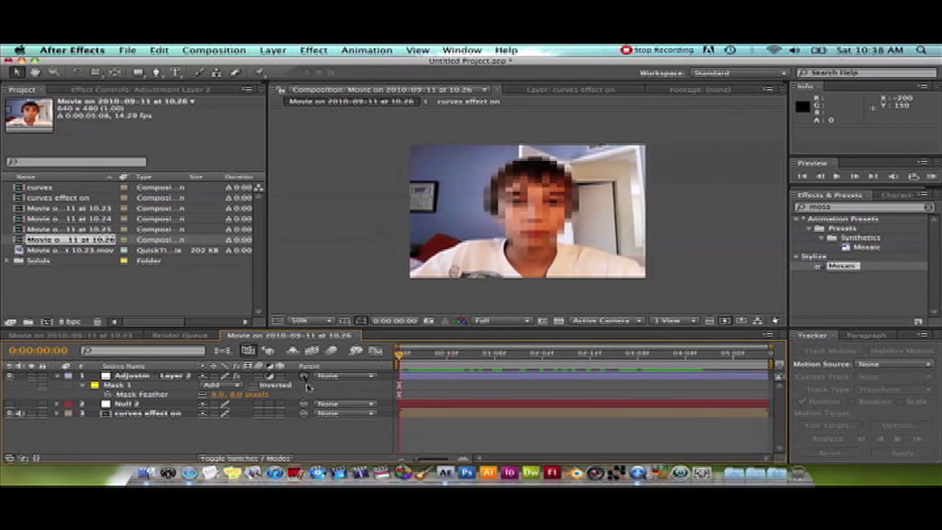